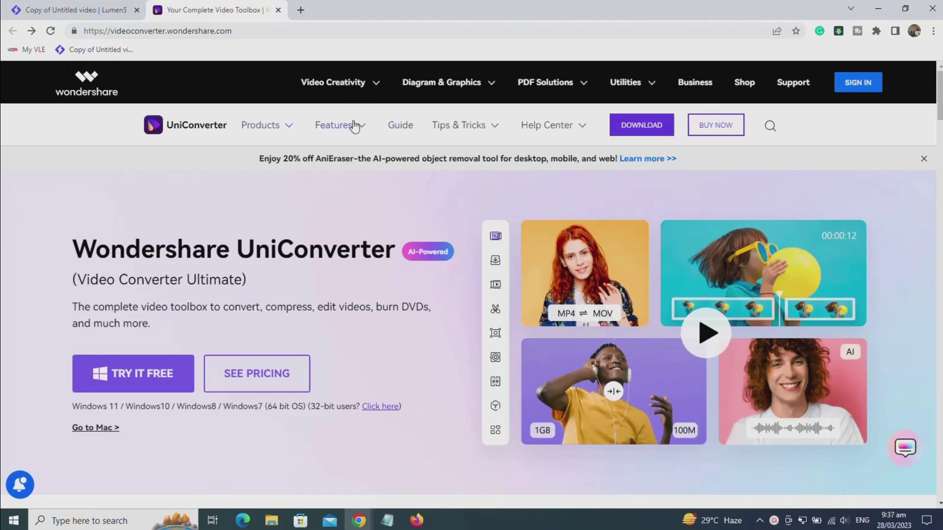
Open the Features menu on the UniConverter homepage to list tools such as Watermark Editor.
left_click(360, 129)
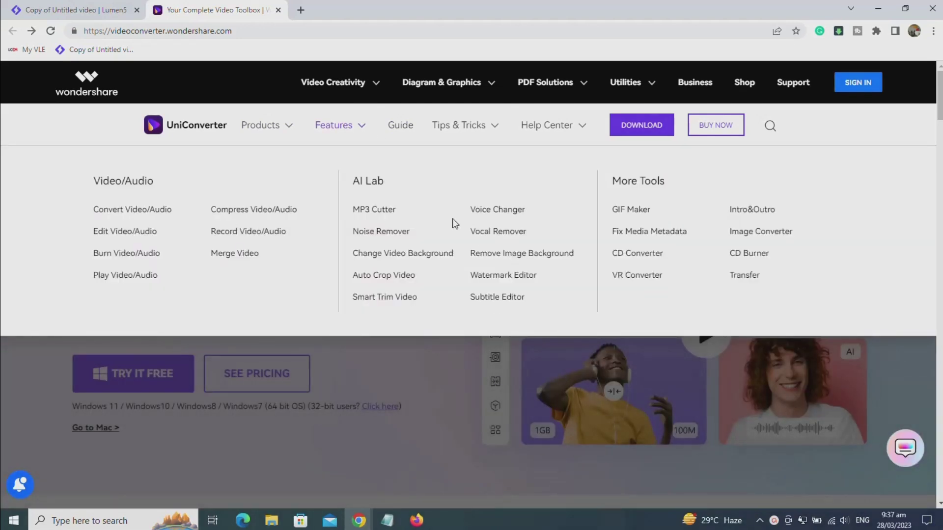
From the Watermark Editor feature page, start the free Windows download of the UniConverter installer.
left_click(496, 278)
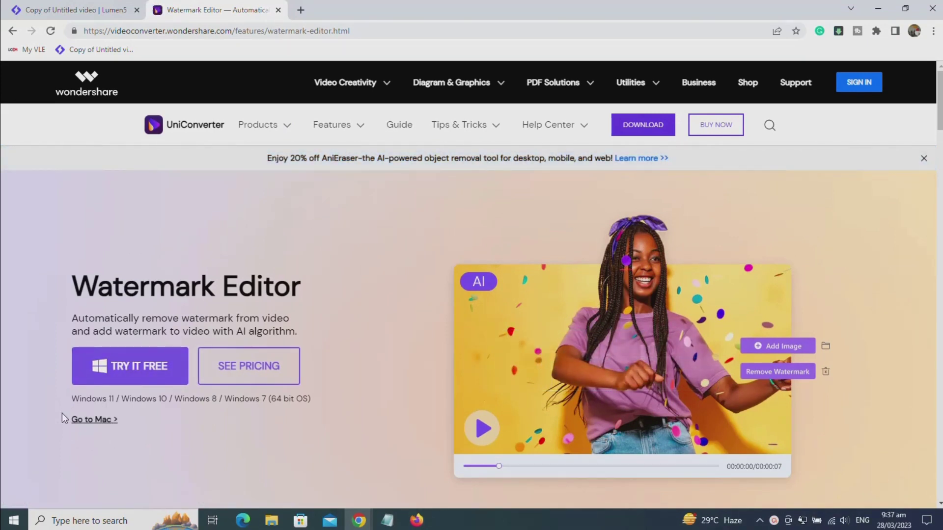
left_click(127, 365)
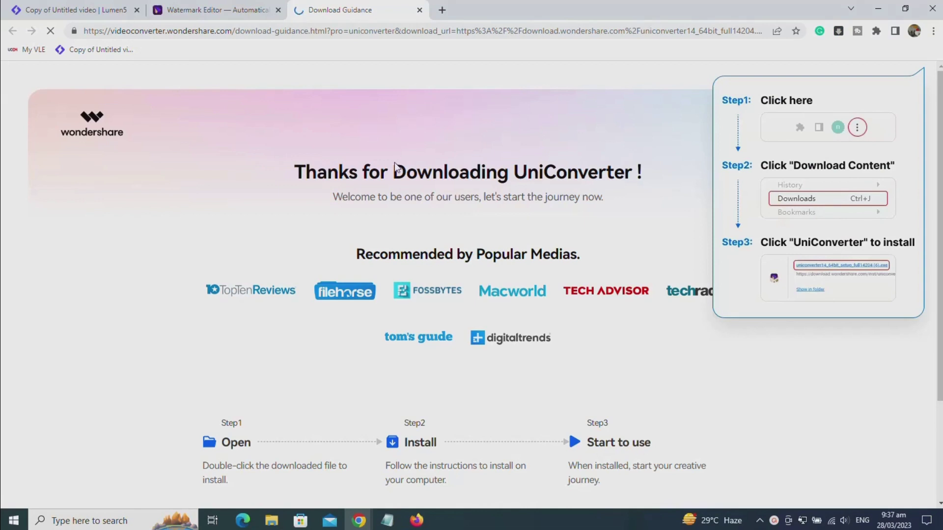
Check the UniConverter setup download in the downloads bar, moving between the Watermark Editor and guidance tabs.
scroll(396, 166, "down", 1)
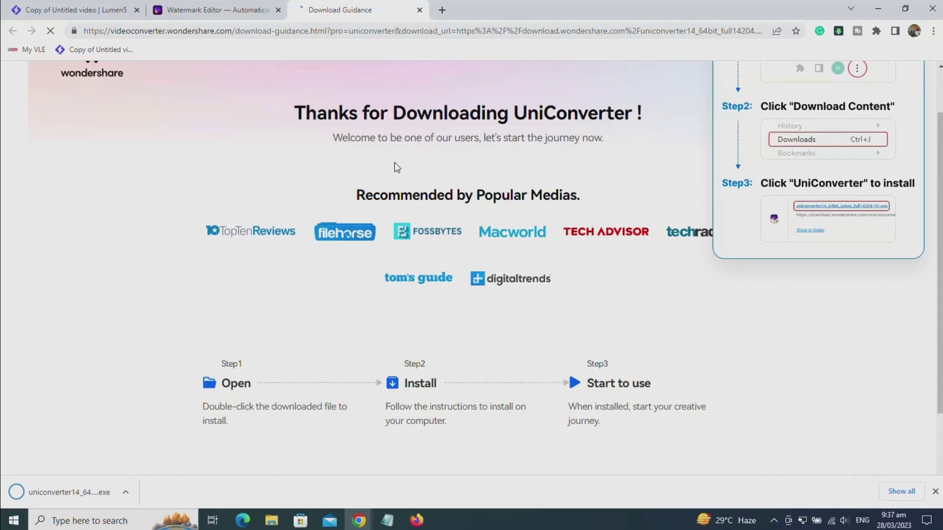
left_click(127, 493)
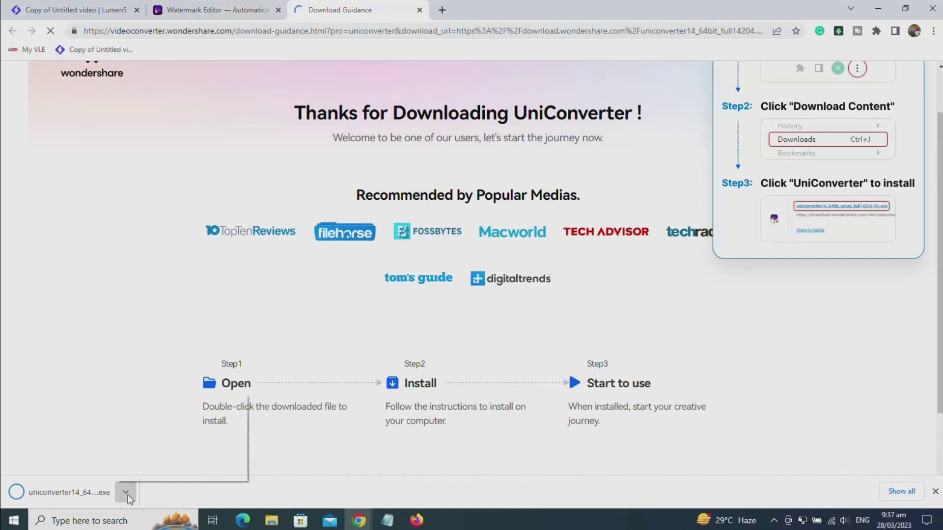
left_click(218, 10)
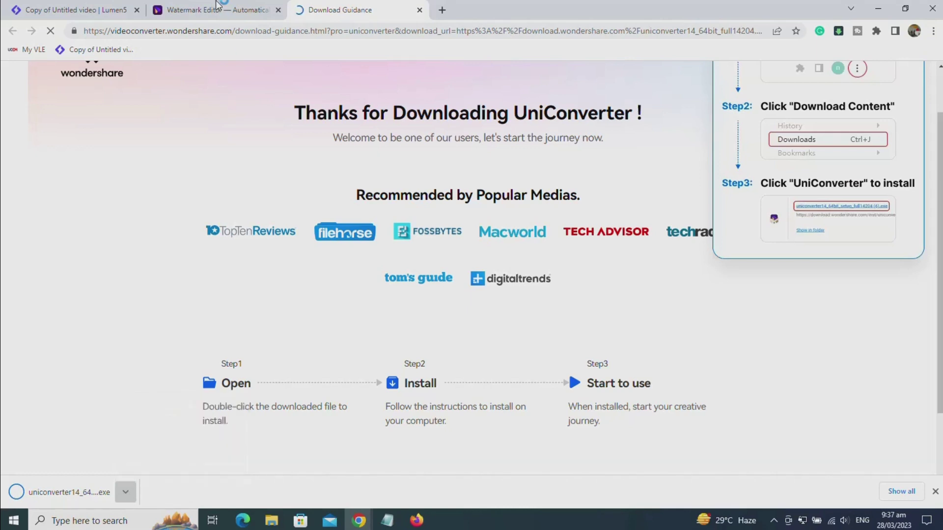
left_click(218, 10)
left_click(299, 10)
left_click(126, 492)
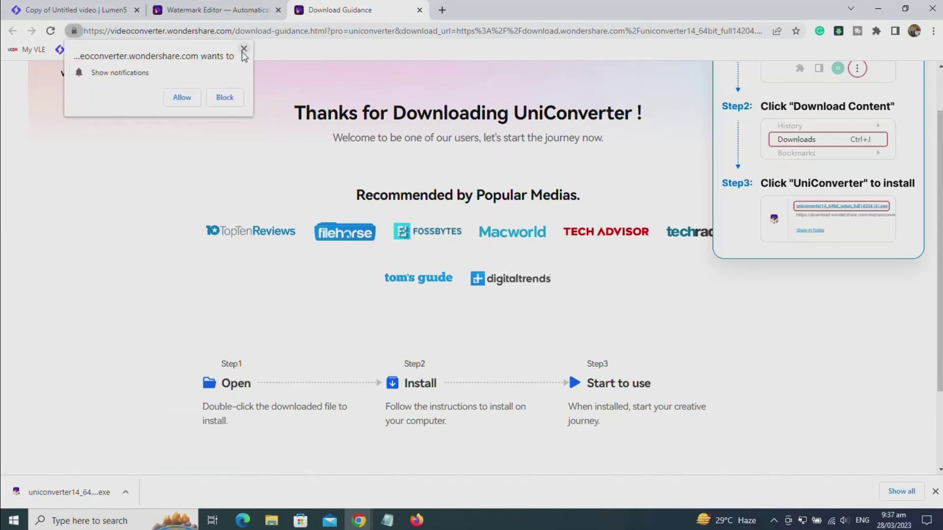
Allow Wondershare site notifications, dismiss the Online Security popup, and bring up the setup file's download options.
left_click(182, 97)
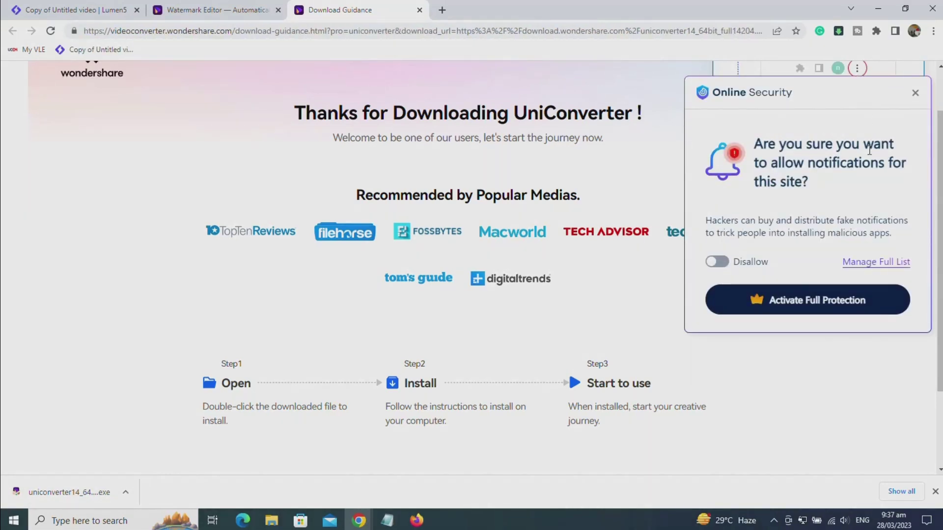
left_click(915, 92)
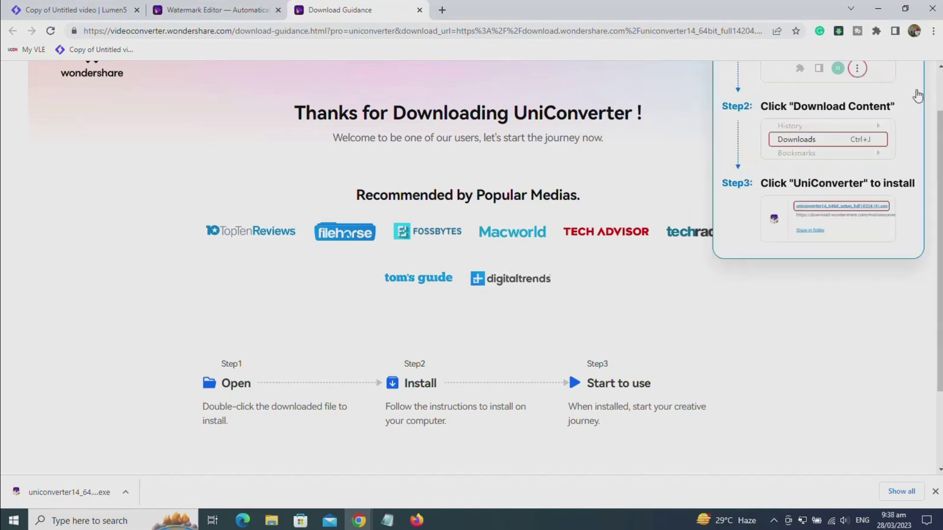
left_click(127, 493)
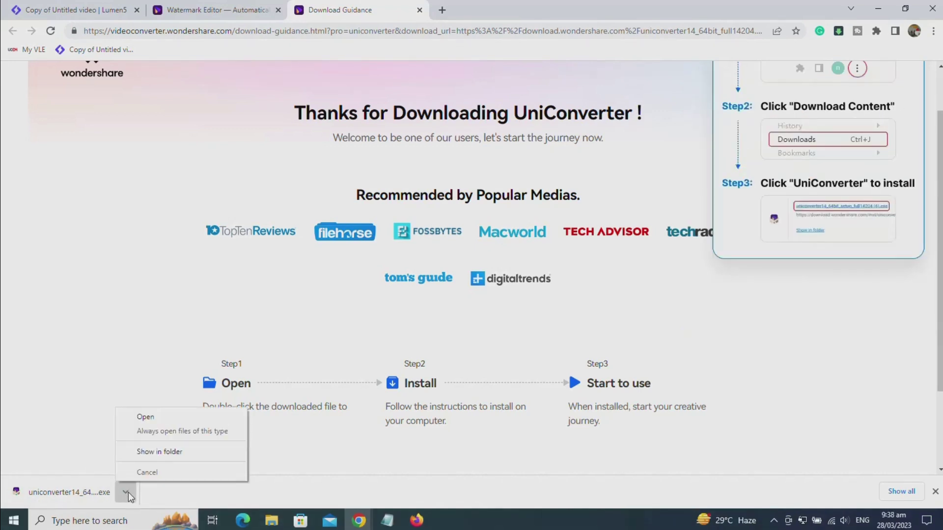
Show uniconverter14_64bit_setup_full14204 in its D:\ folder and run the installer.
left_click(148, 452)
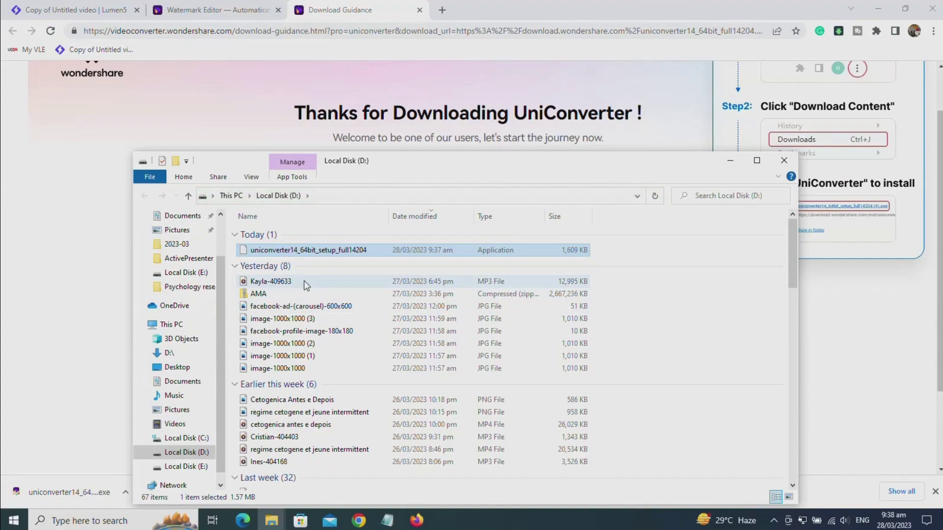
double_click(319, 251)
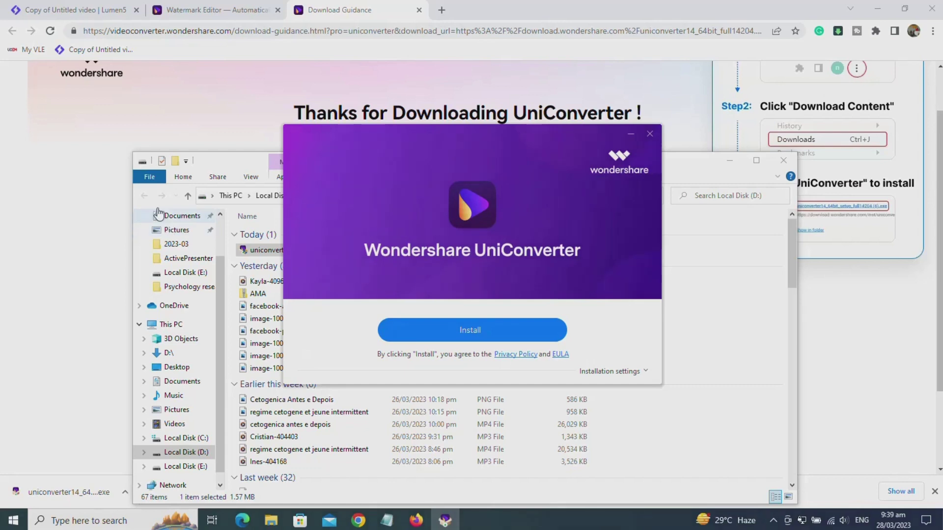
Begin installing UniConverter from the installer window's Install button.
left_click(447, 333)
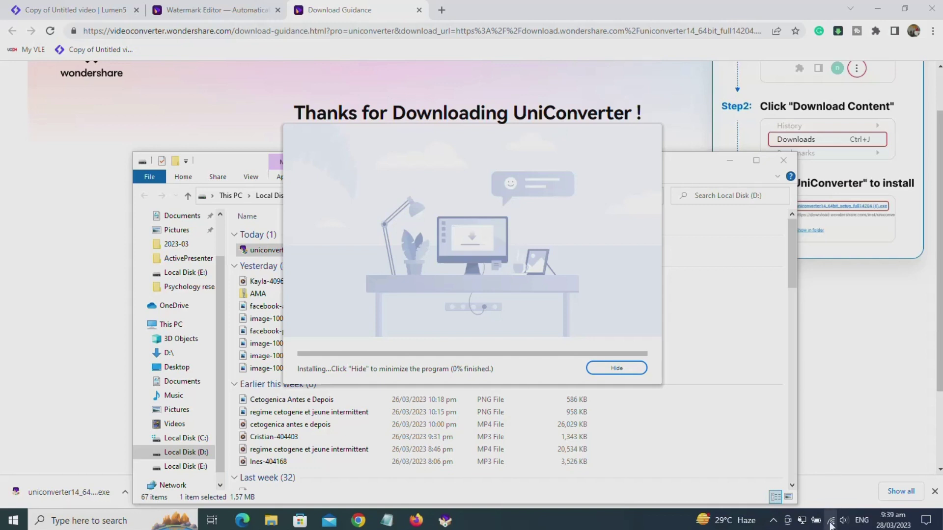
Try connecting to the HUAWEI-2.4G-78Ba Wi-Fi network, then bring the installer progress window back up.
left_click(831, 524)
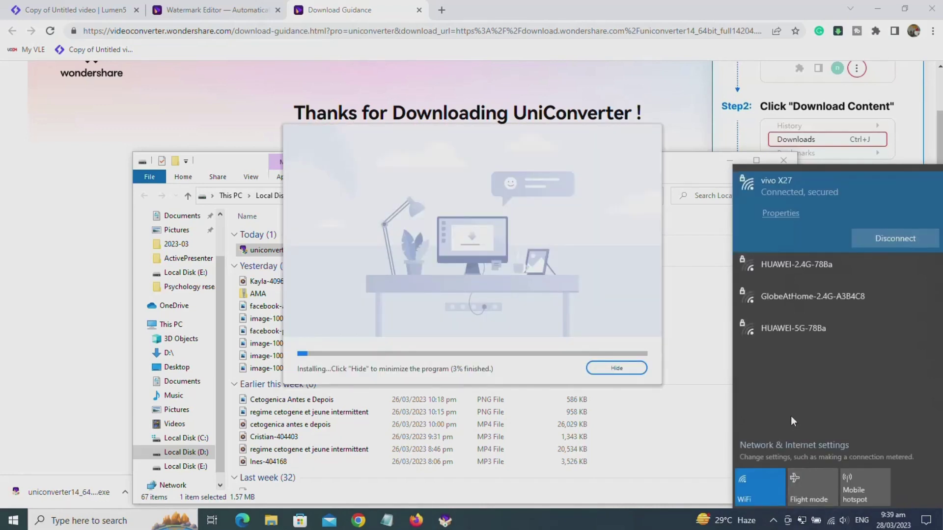
left_click(789, 269)
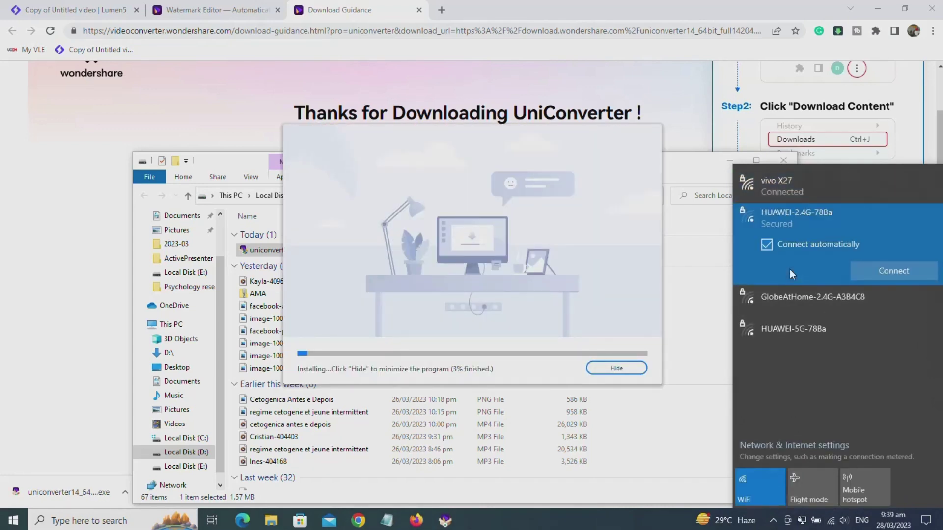
left_click(882, 273)
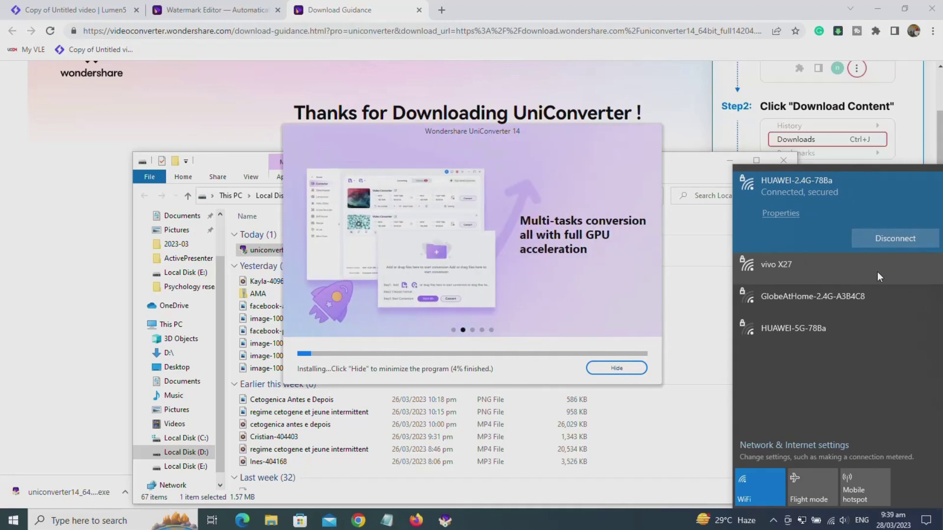
left_click(715, 345)
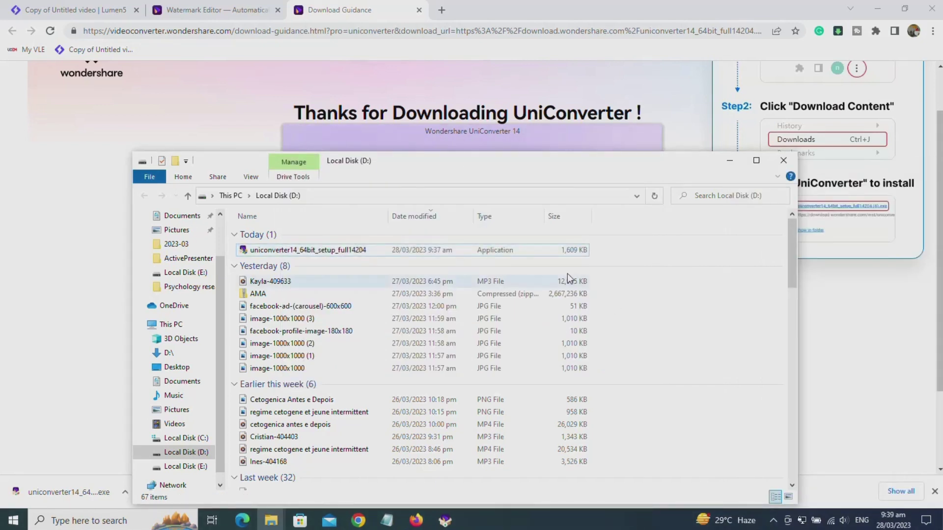
left_click(445, 523)
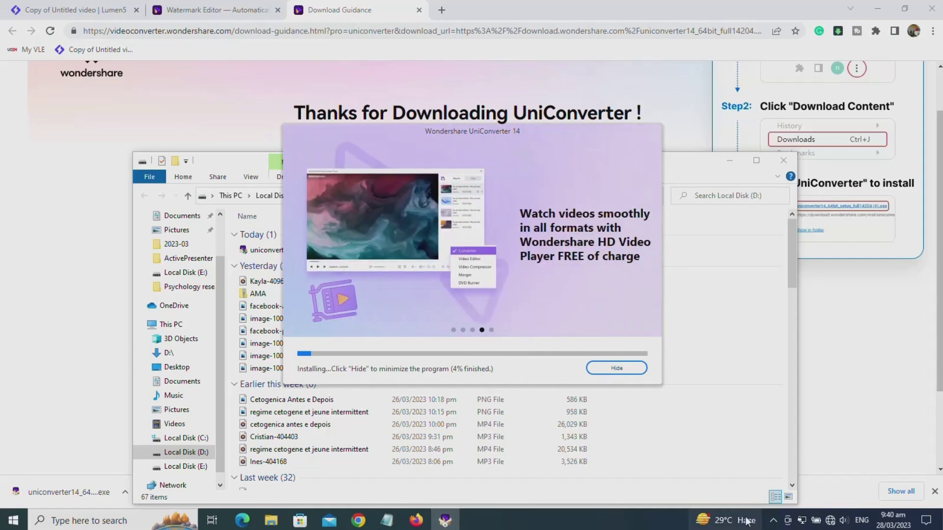
Switch the Wi-Fi connection to vivo X27 while the installation finishes and UniConverter launches.
left_click(829, 520)
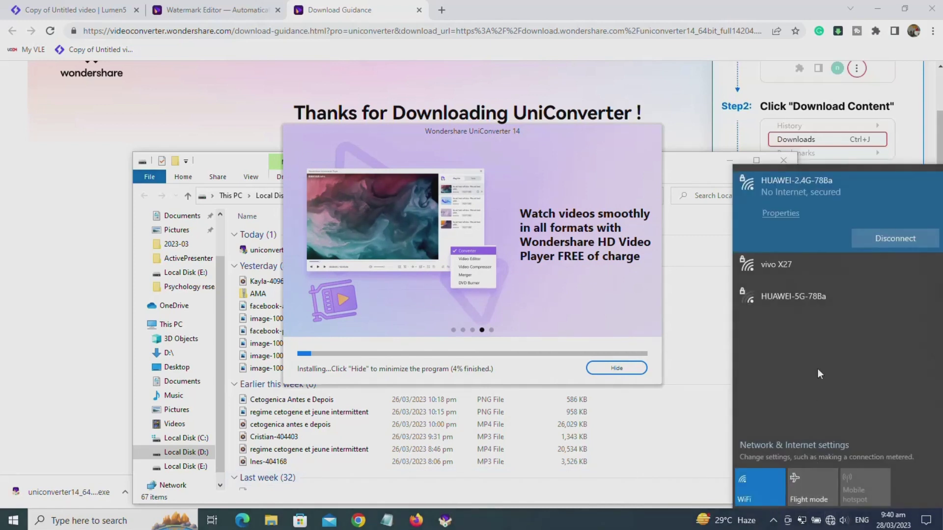
left_click(775, 264)
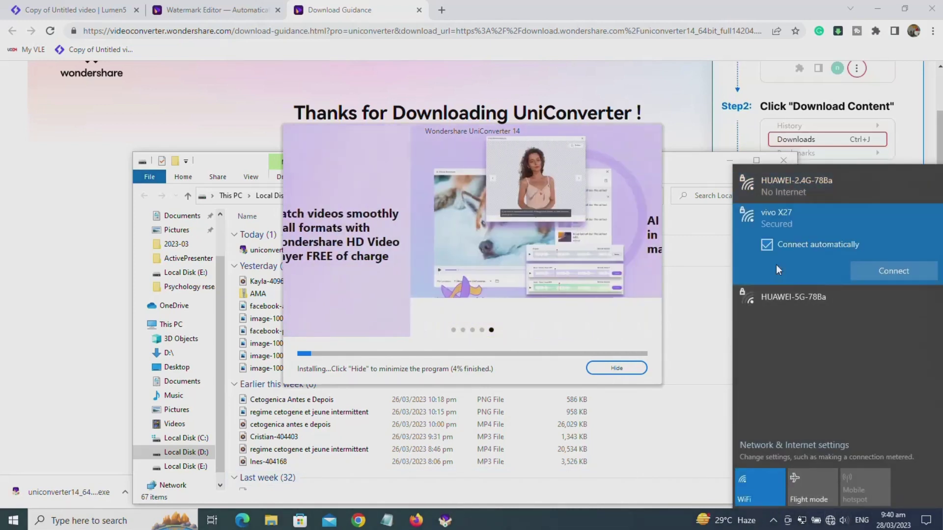
left_click(873, 272)
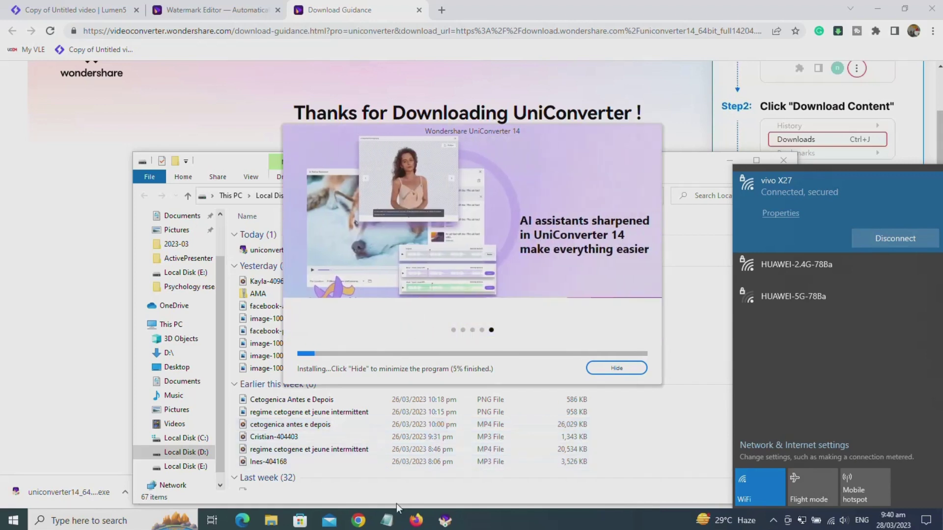
mouse_move(438, 524)
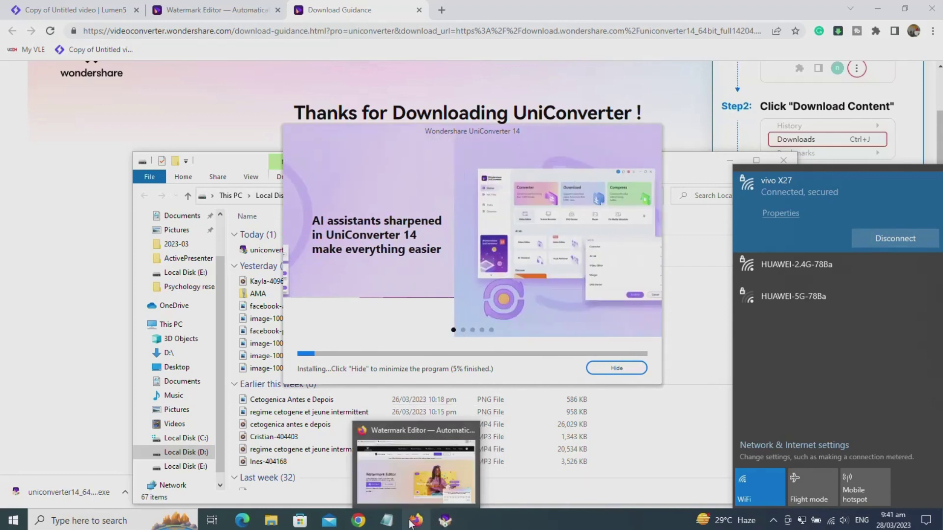
left_click(778, 521)
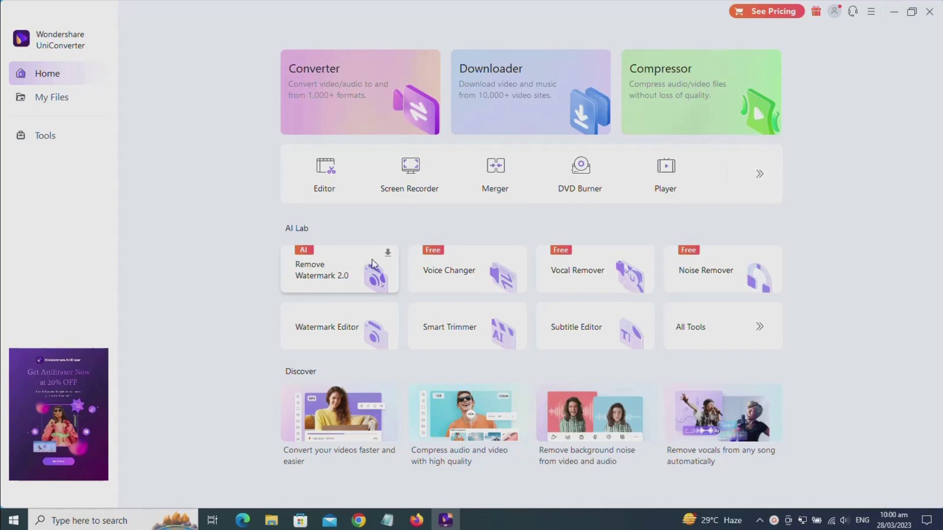
Download the Remove Watermark 2.0 tool from its card, then switch over to File Explorer at D:\.
left_click(389, 254)
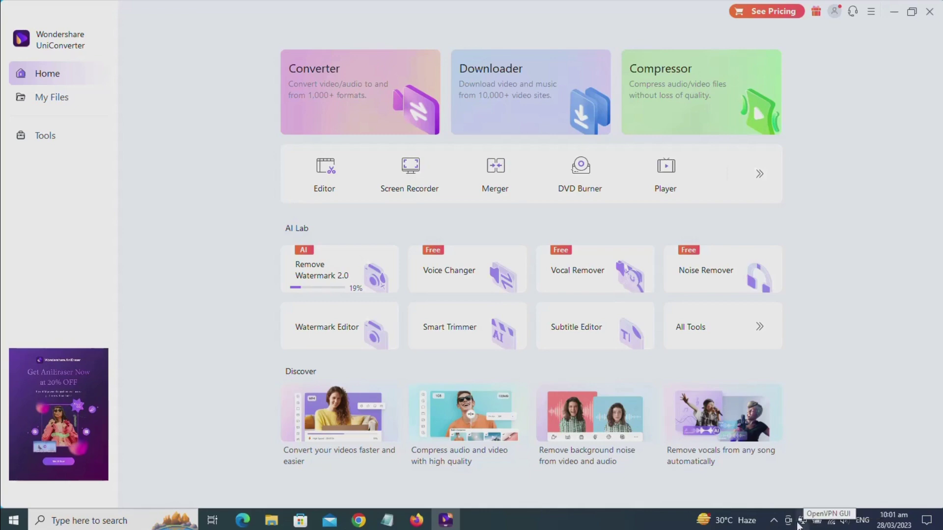
left_click(774, 520)
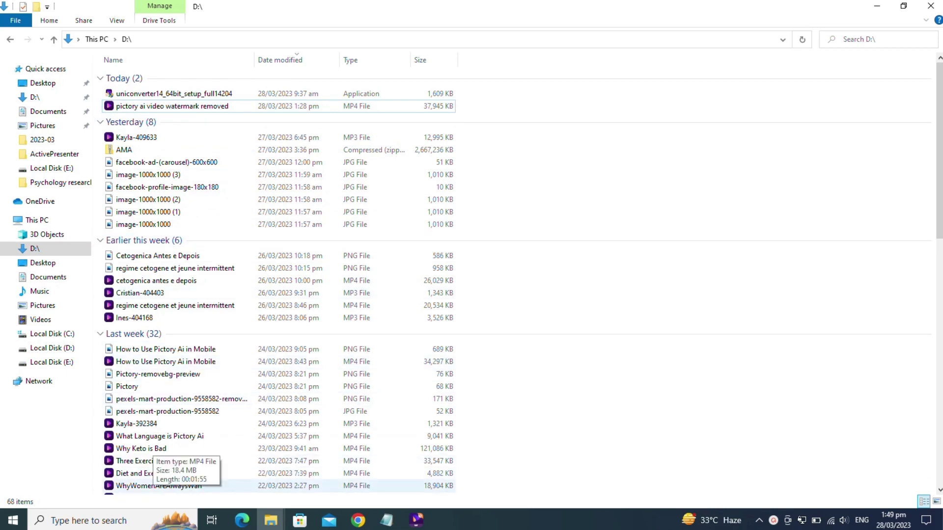
Open the original WhyWomenAreAlwaysWan MP4 from D:\ in UniConverter Player.
left_click(157, 486)
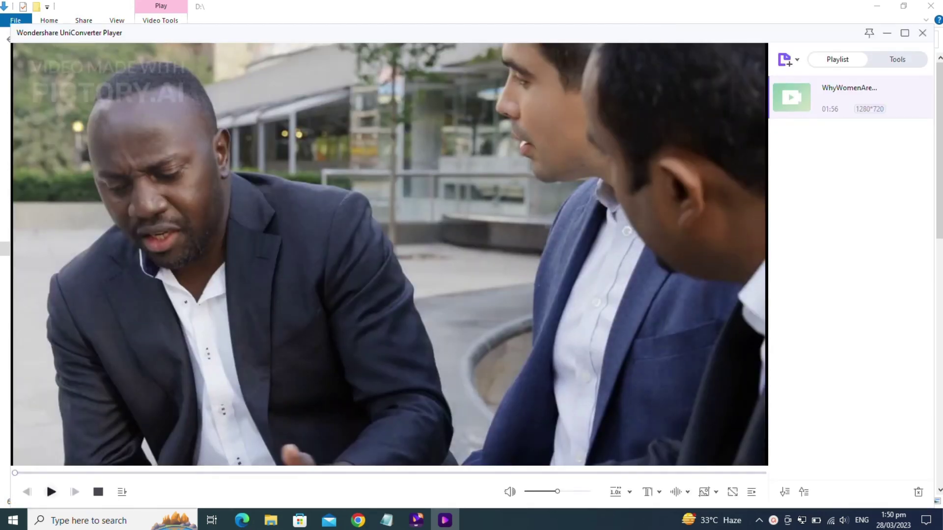
Play the original watermarked video and skip ahead through it toward the end.
left_click(51, 492)
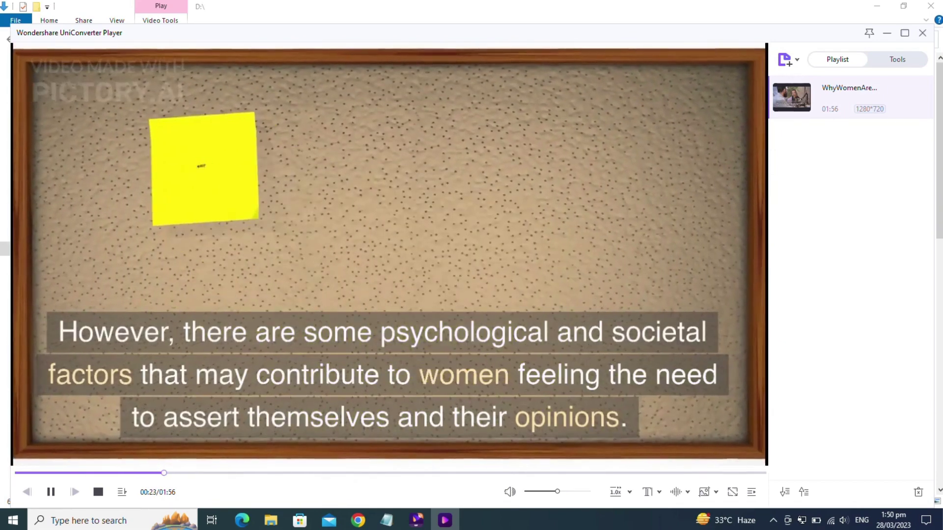
key("Right")
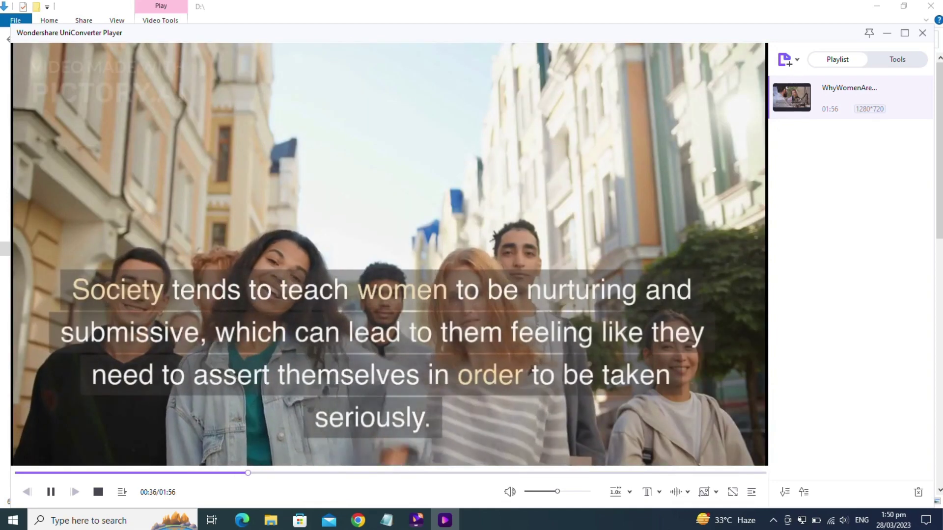
key("Right")
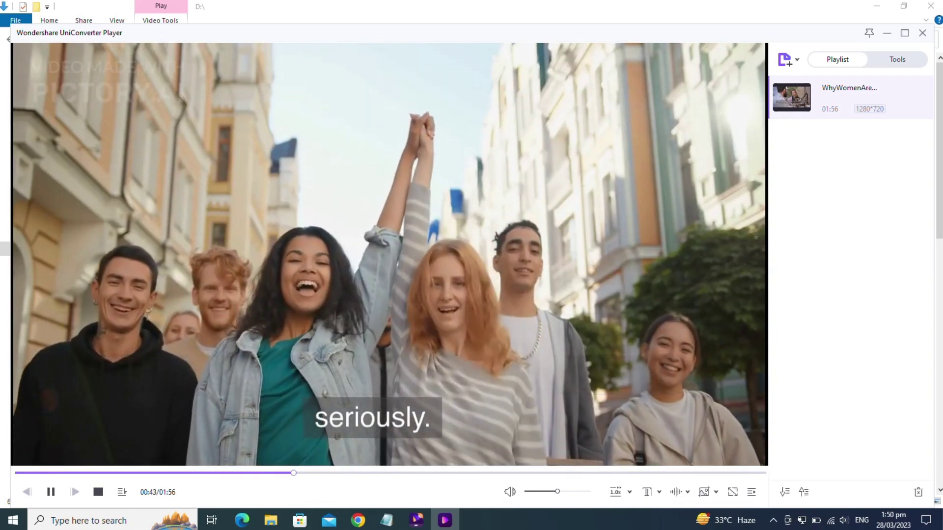
key("Right")
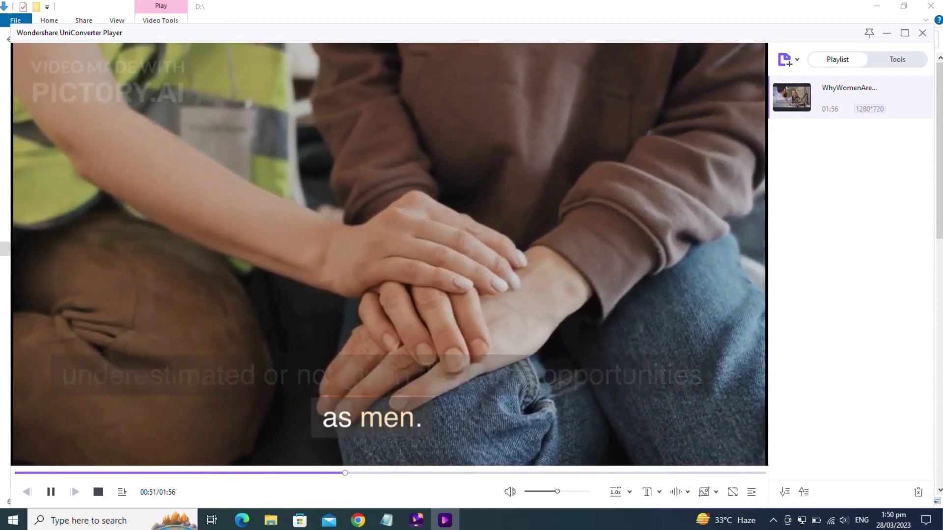
key("Right")
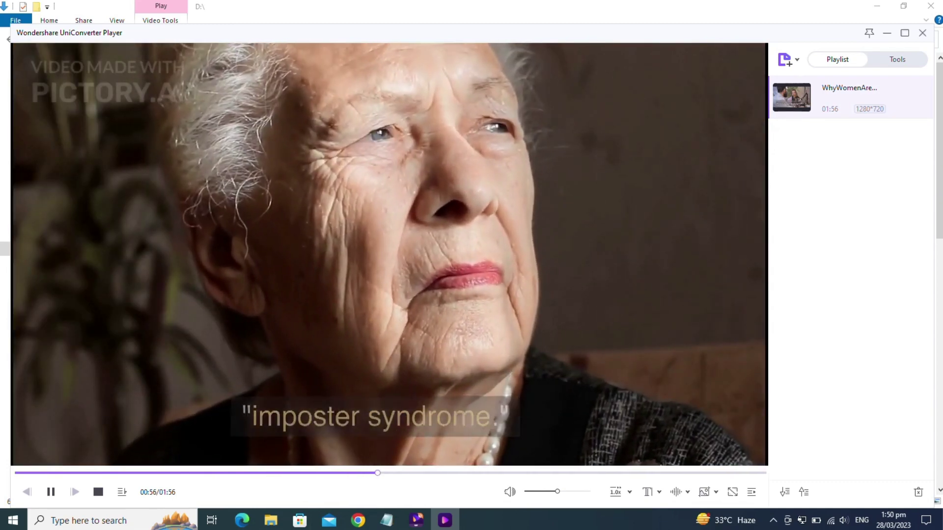
key("Right")
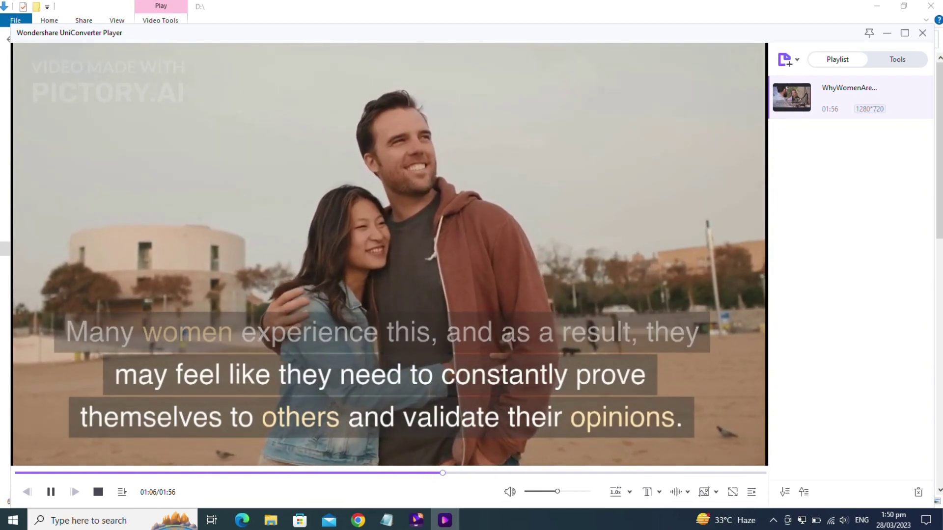
key("Right")
key("Right")
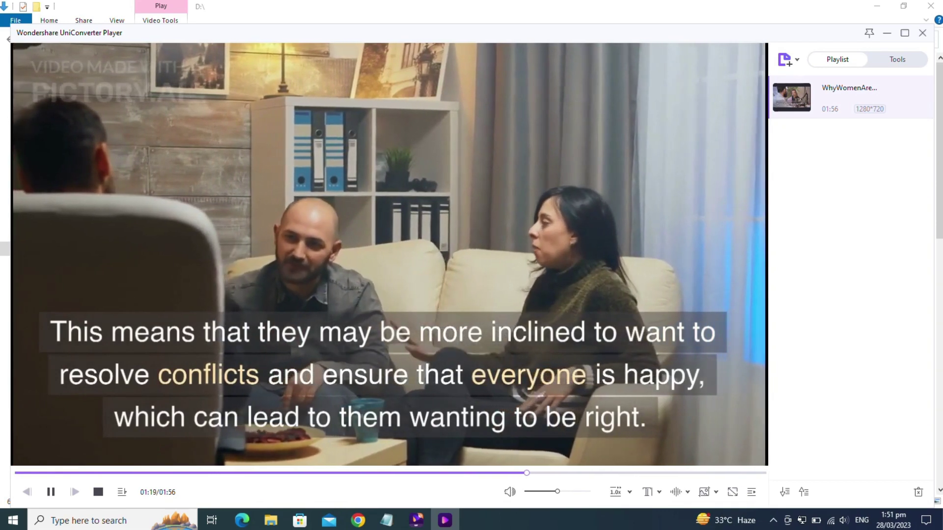
key("Right")
key("Right")
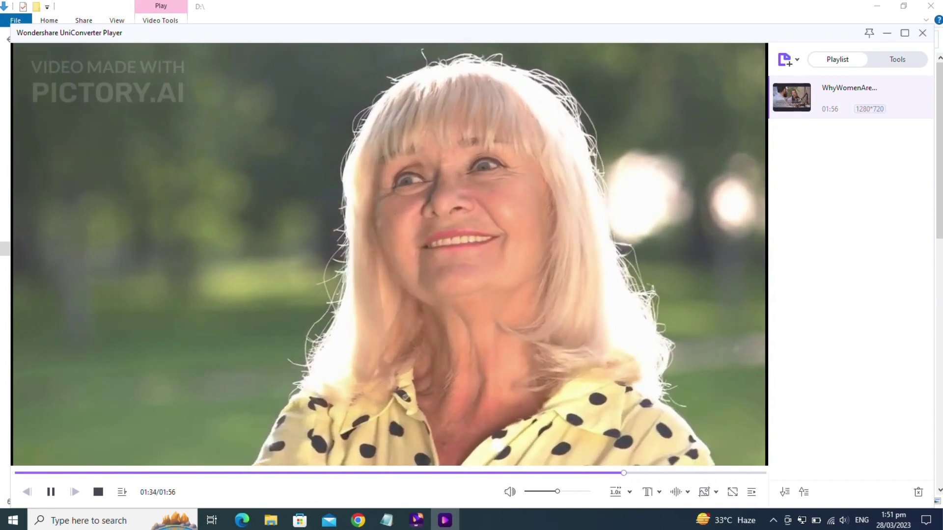
key("Right")
key("Right")
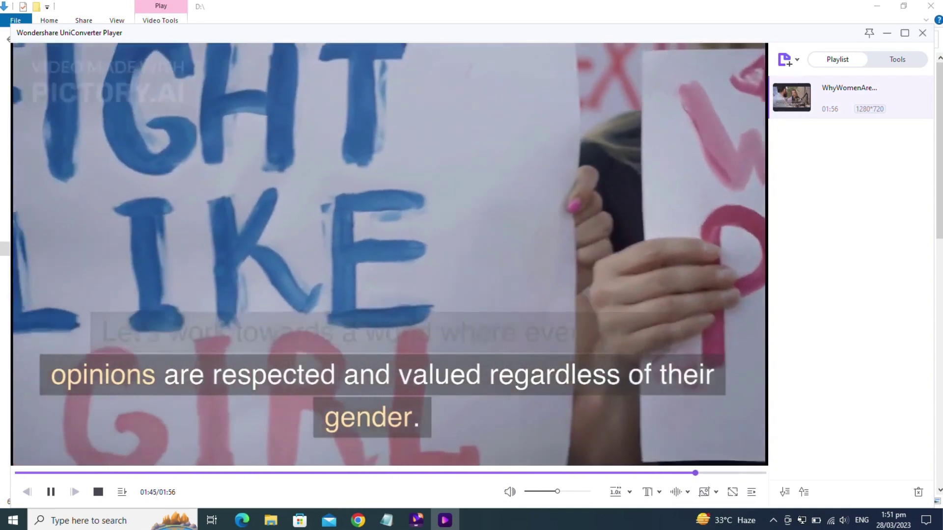
Close the player and open the 'pictory ai video watermark removed' MP4 from D:\.
key("alt+F4")
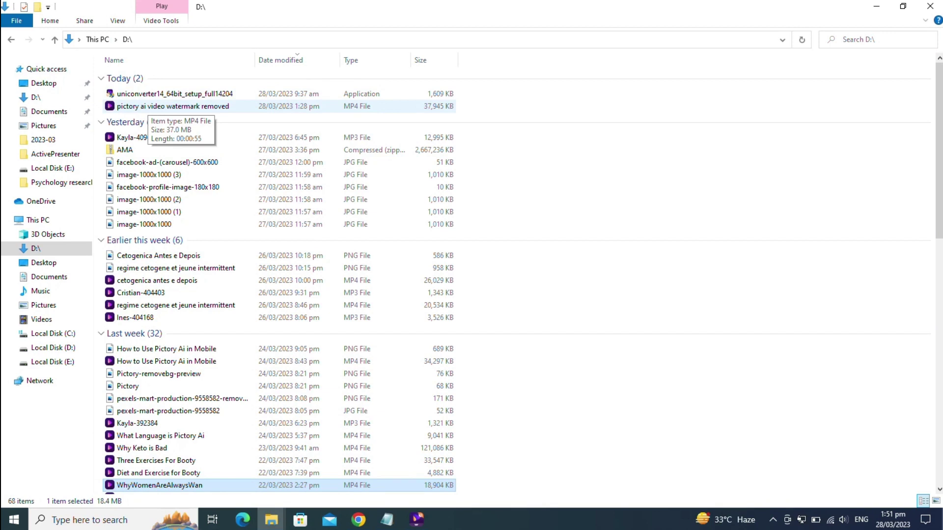
left_click(147, 106)
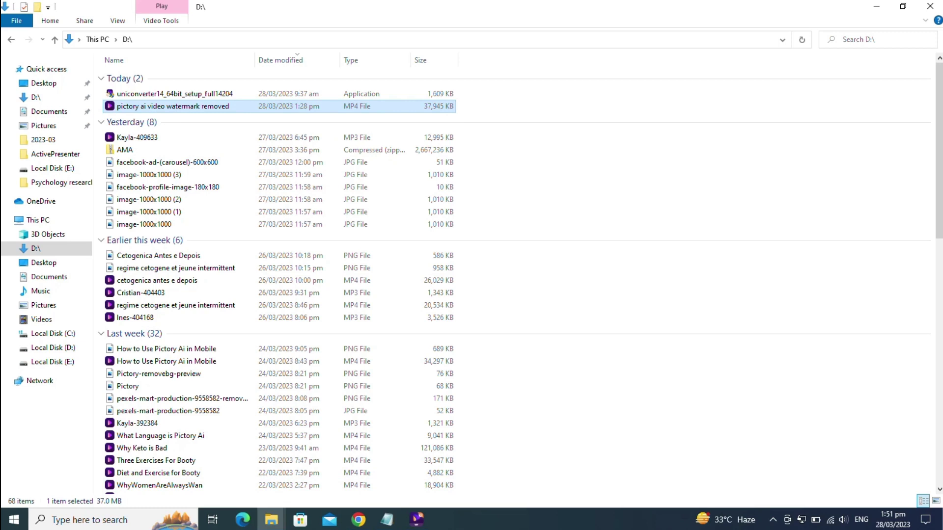
key("Return")
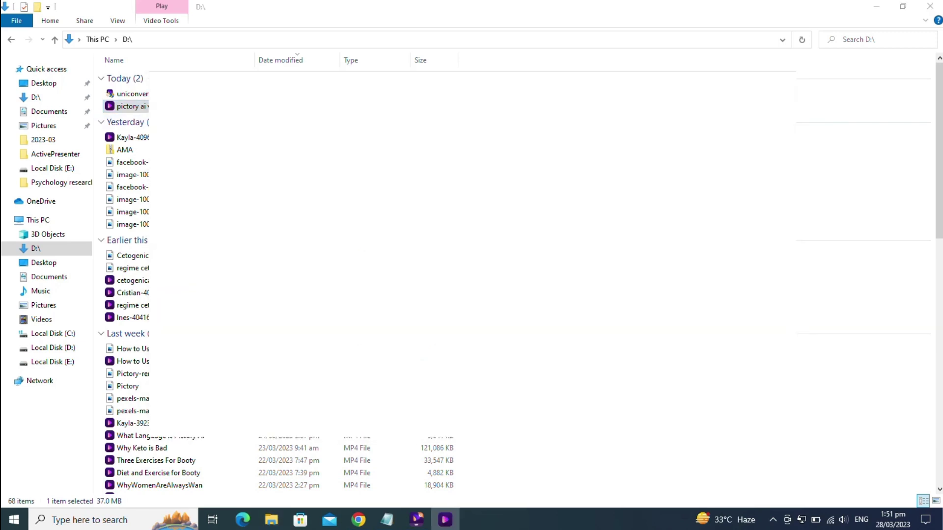